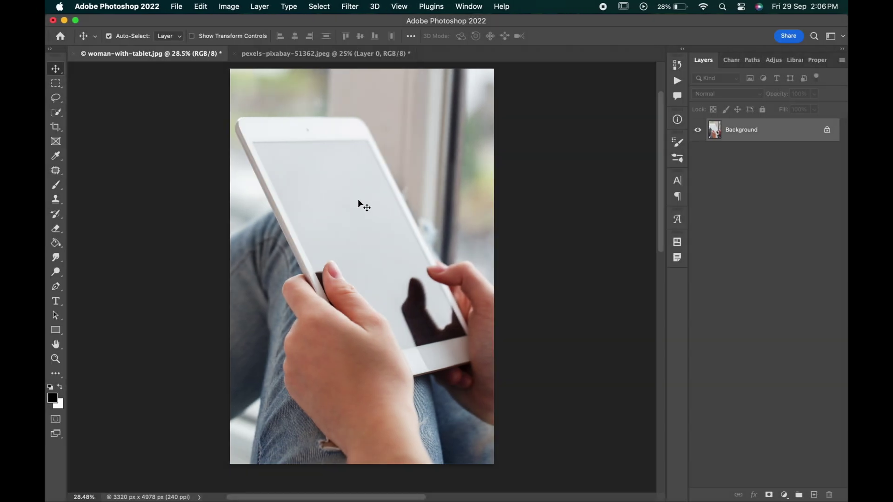
Set the Rectangle tool's fill to a neutral grey with 50% brightness (#808080)
click(57, 330)
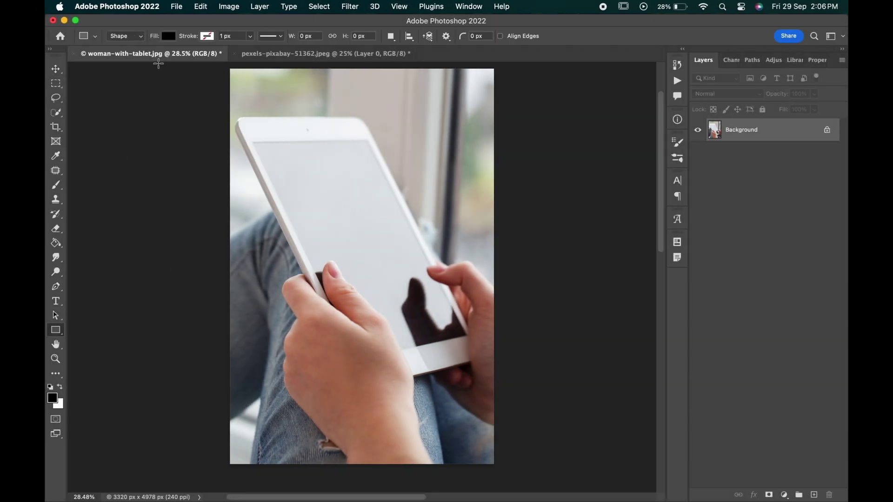
click(167, 36)
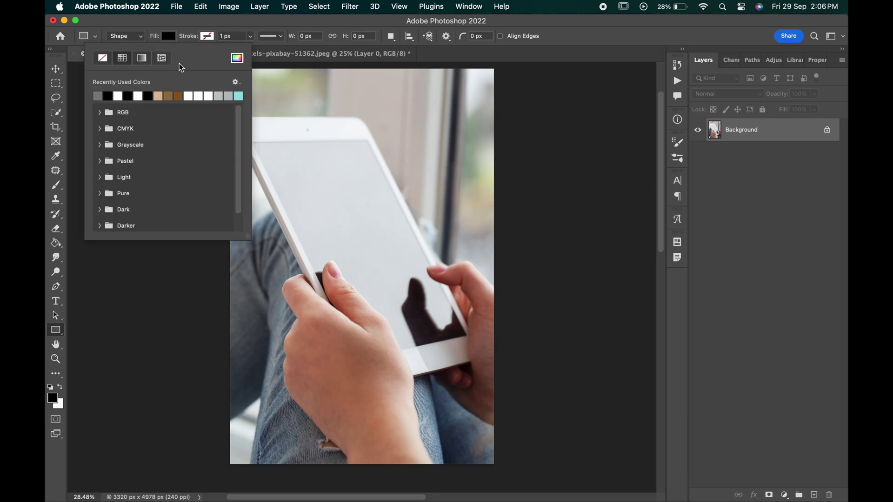
click(238, 58)
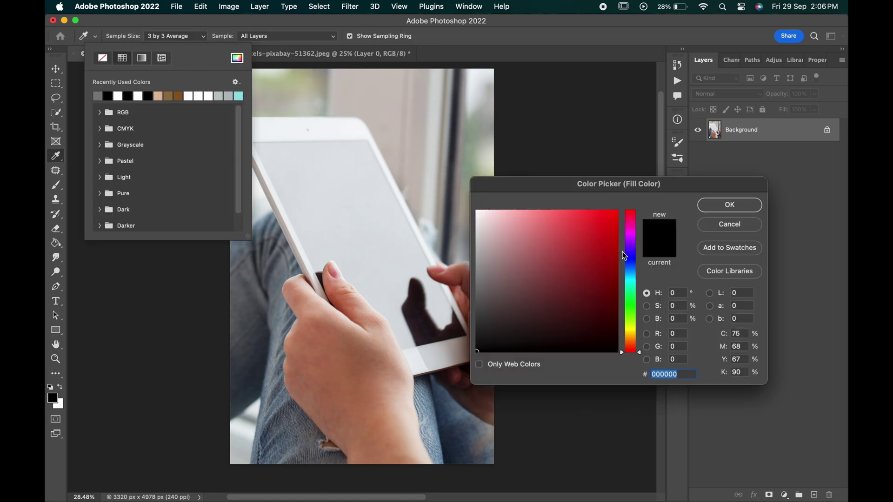
click(675, 318)
text(50)
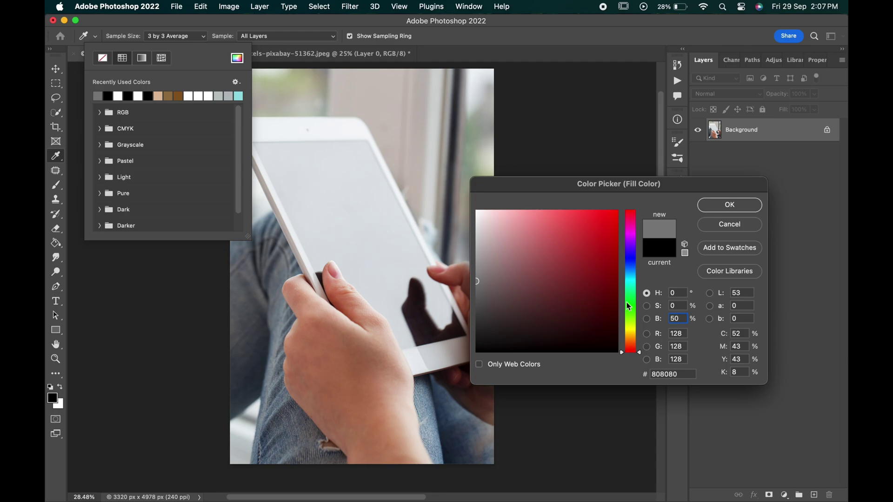
click(724, 207)
Create a 1600 × 900 px rectangle over the tablet photo and rotate it 90° to stand upright
click(313, 166)
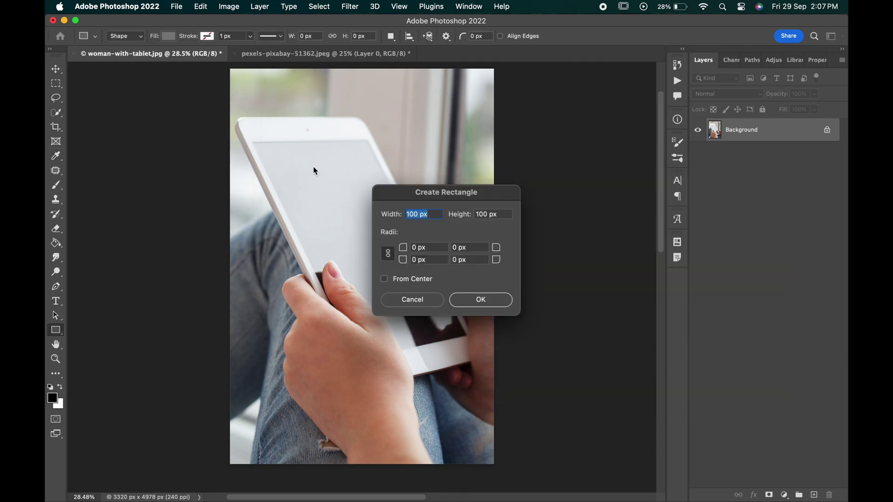
text(160)
click(470, 306)
drag(452, 201, 381, 289)
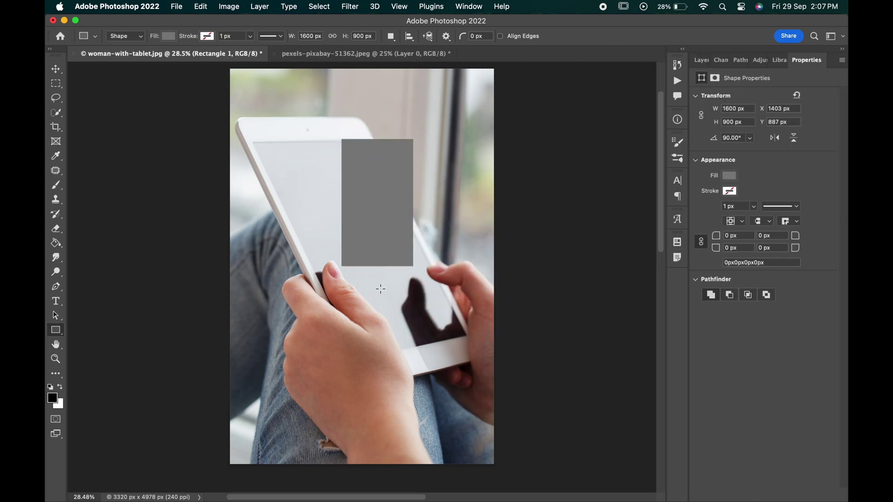
Convert the Rectangle 1 layer to a smart object
click(701, 61)
right_click(767, 136)
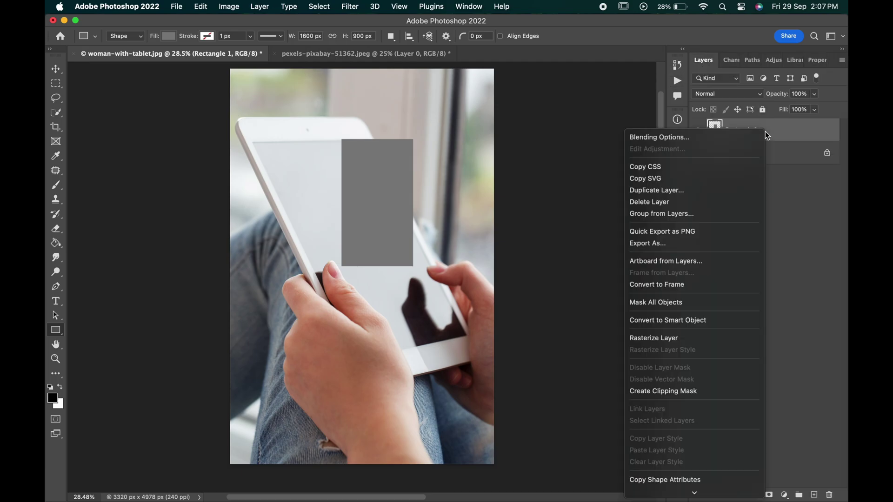
click(659, 321)
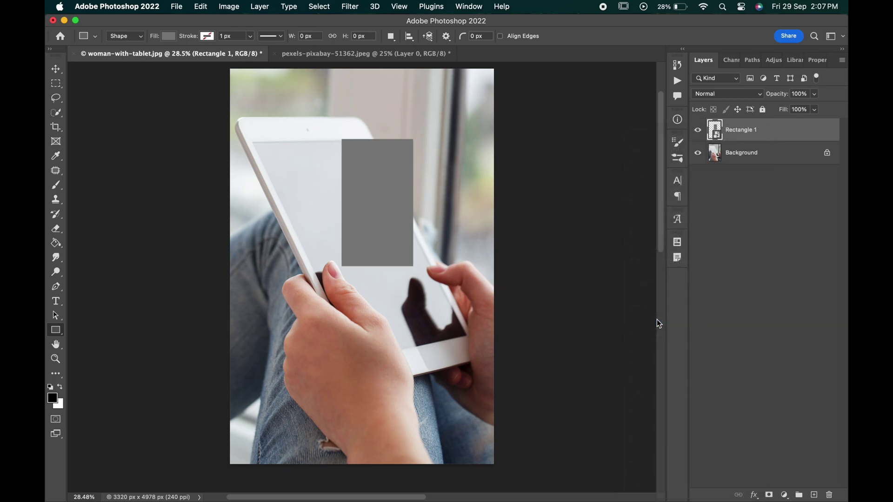
Move the grey rectangle over the tablet and distort its four corners onto the corners of the tablet screen
key(v)
key(super+t)
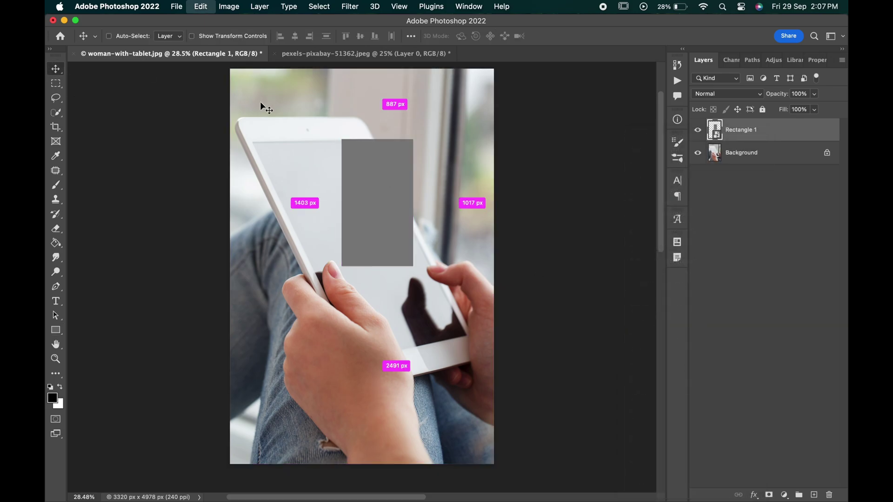
drag(394, 193, 313, 191)
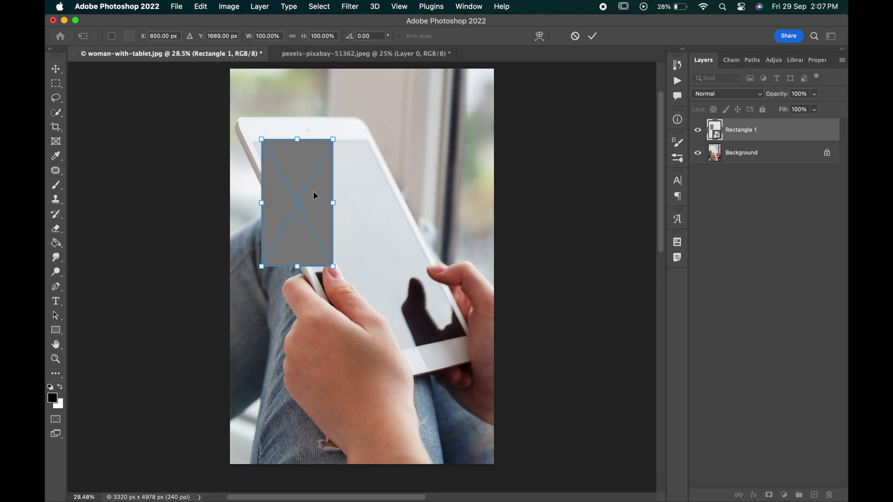
right_click(318, 208)
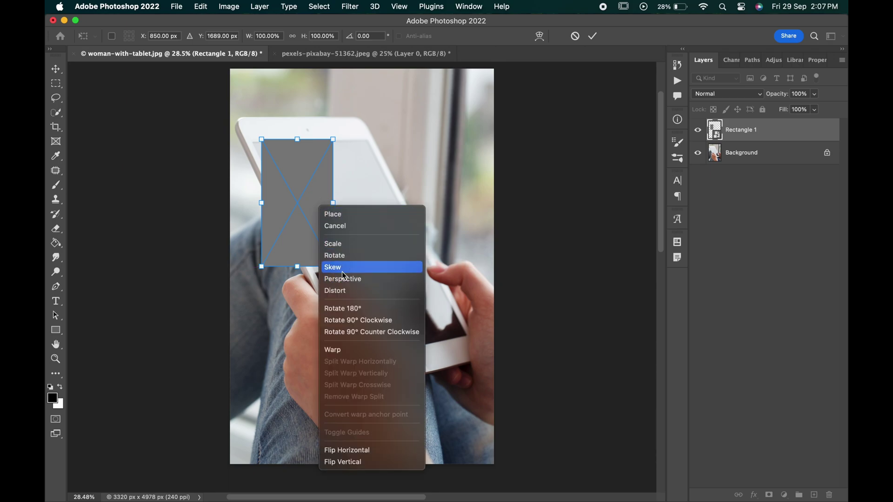
click(339, 291)
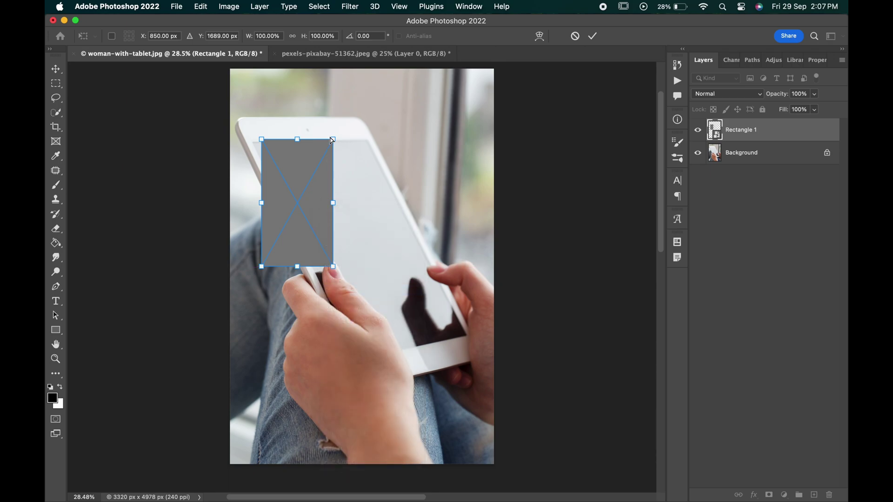
drag(332, 140, 368, 140)
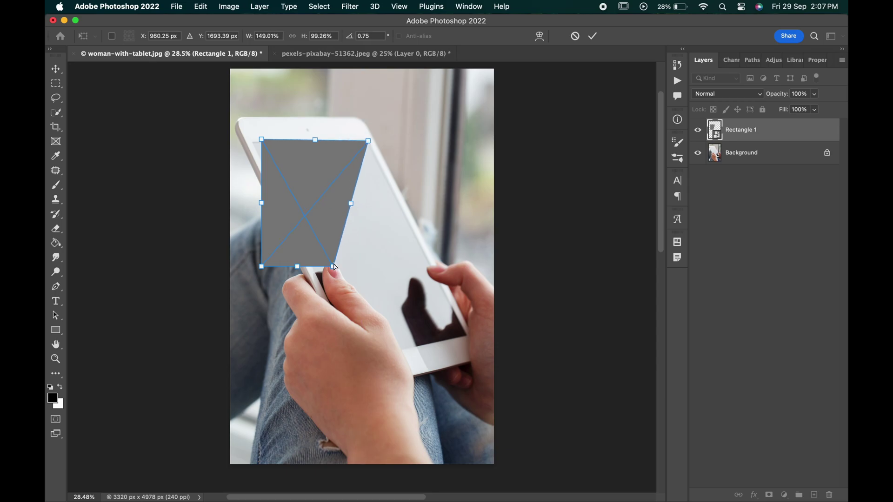
drag(333, 266, 466, 338)
drag(261, 267, 354, 361)
drag(261, 140, 254, 142)
Fine-tune all four corners of the distorted rectangle so its sides follow the tablet screen's edges
key(super+plus)
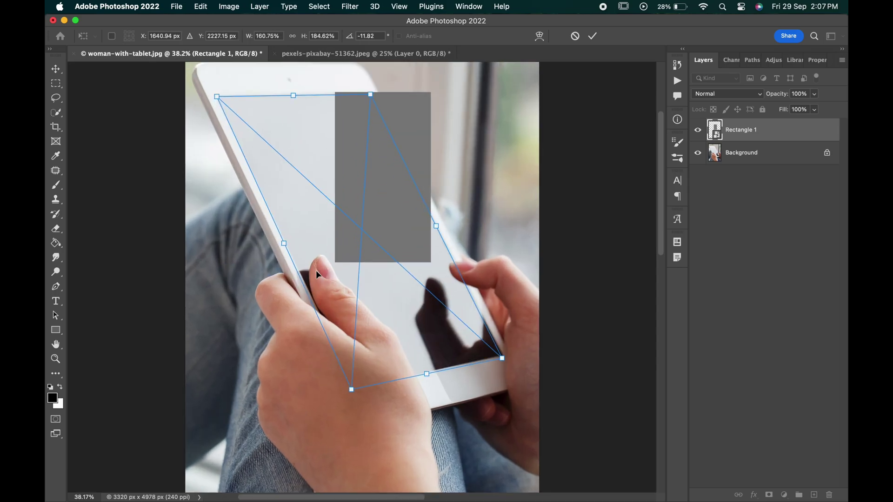
scroll(317, 271, up, 2)
drag(518, 368, 521, 367)
drag(349, 403, 355, 408)
scroll(320, 286, up, 5)
scroll(320, 286, left, 2)
drag(247, 178, 246, 177)
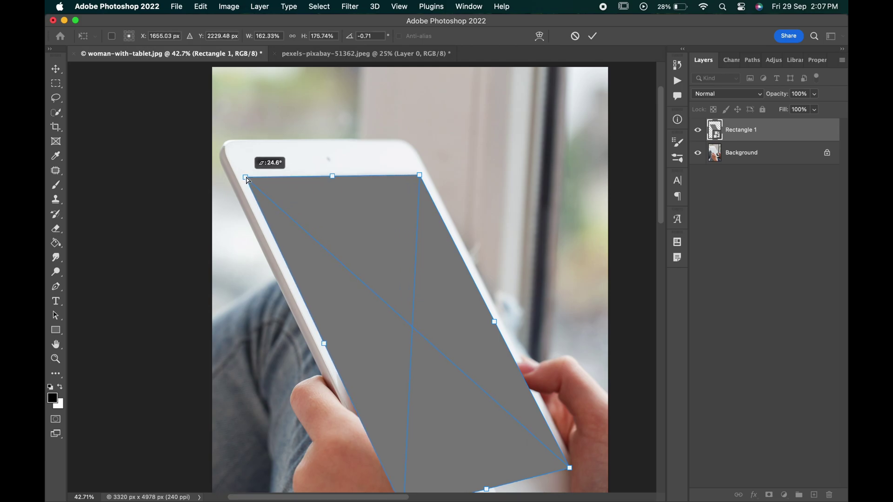
drag(419, 174, 418, 175)
Lower the rectangle layer's opacity to 23% and nudge its corner over the holding hand up slightly
scroll(420, 177, down, 5)
scroll(420, 177, right, 2)
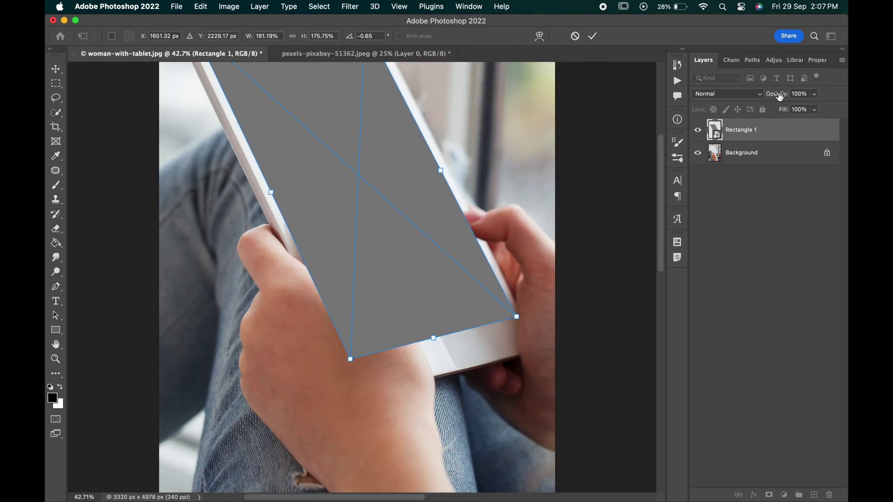
drag(780, 96, 740, 97)
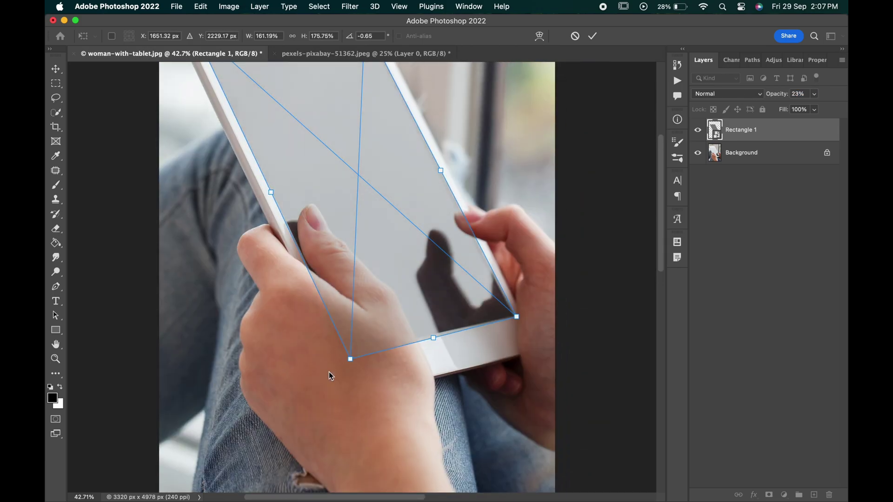
drag(350, 358, 351, 355)
Distort the rectangle's lower-right corner slightly inward to fit the screen, apply the transform, and restore the layer's opacity to 100%
scroll(353, 349, up, 3)
scroll(353, 349, left, 1)
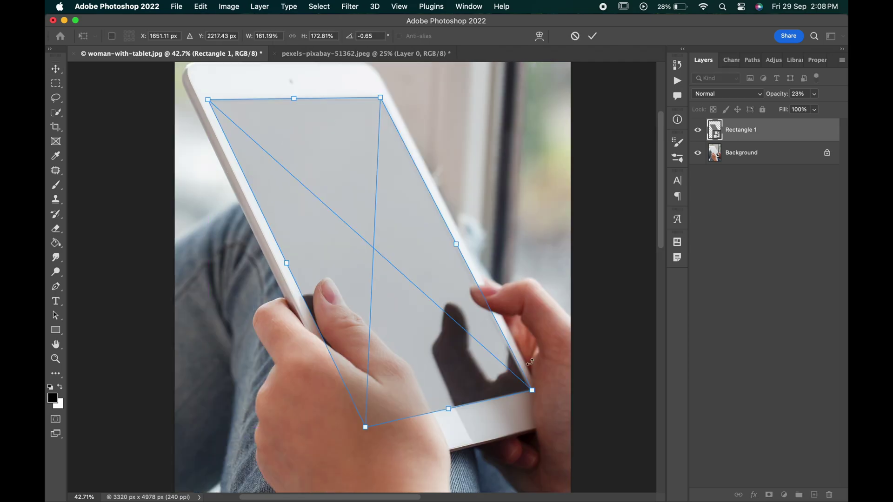
key(Return)
key(super+t)
right_click(485, 363)
click(504, 447)
drag(533, 391, 532, 392)
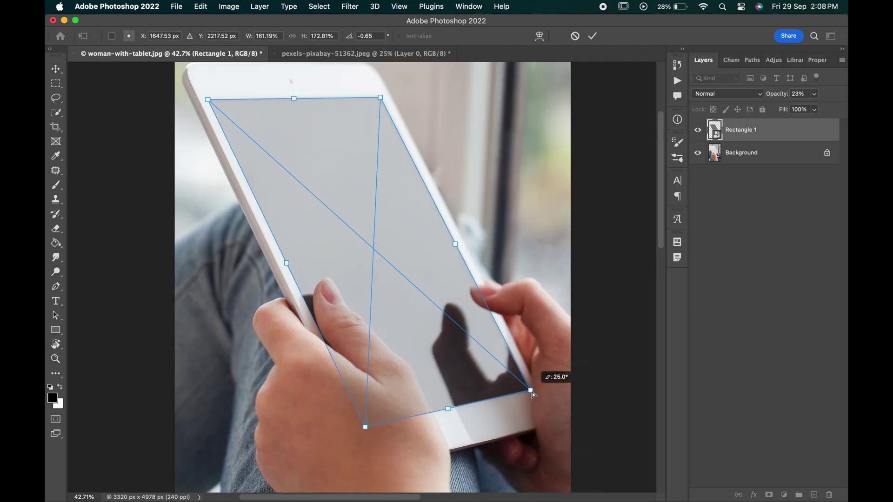
key(Return)
key(super+minus)
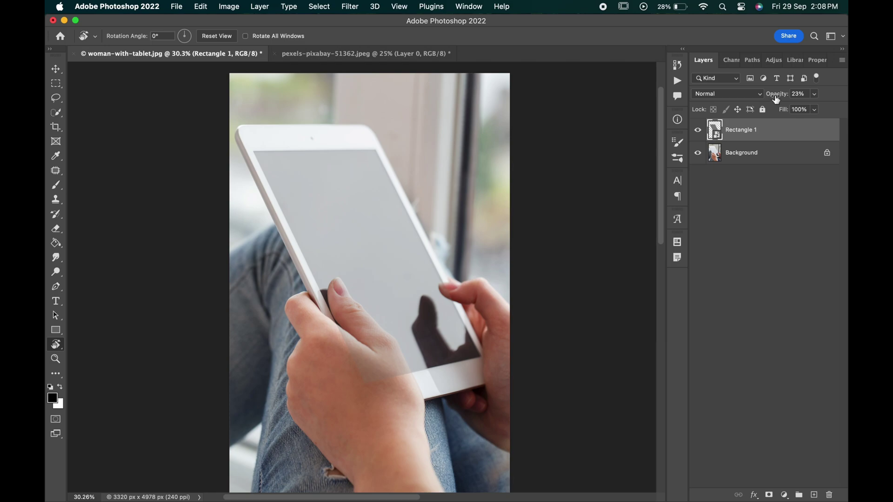
drag(776, 100, 847, 82)
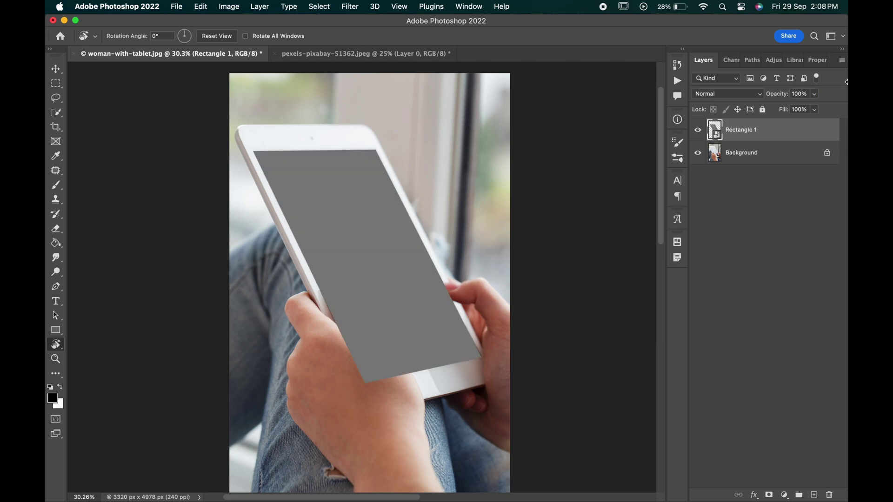
Make the Background layer active and hide the Rectangle 1 layer
click(56, 69)
click(761, 154)
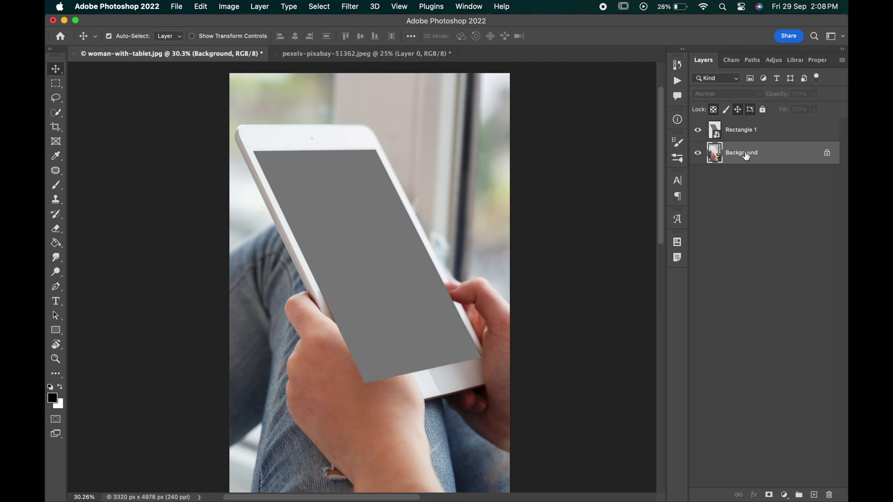
click(698, 132)
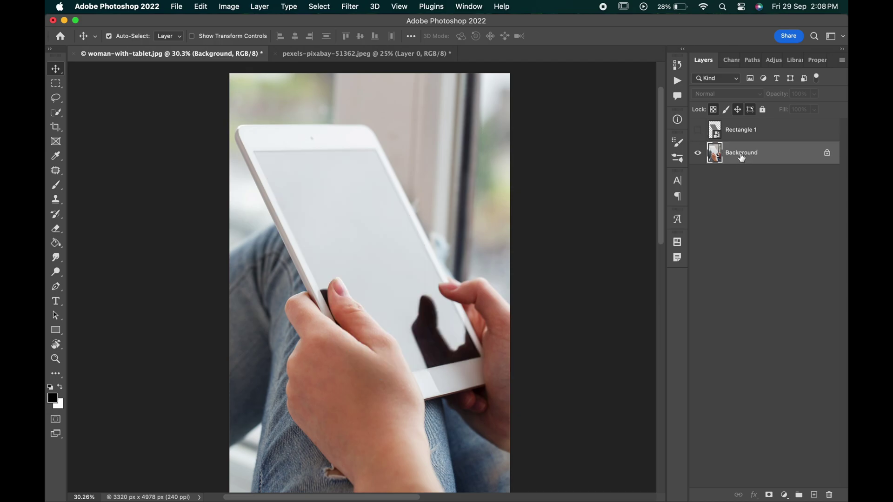
Select the large hand in front of the tablet and the other hand's thumb tip with the Quick Selection tool
scroll(411, 340, up, 5)
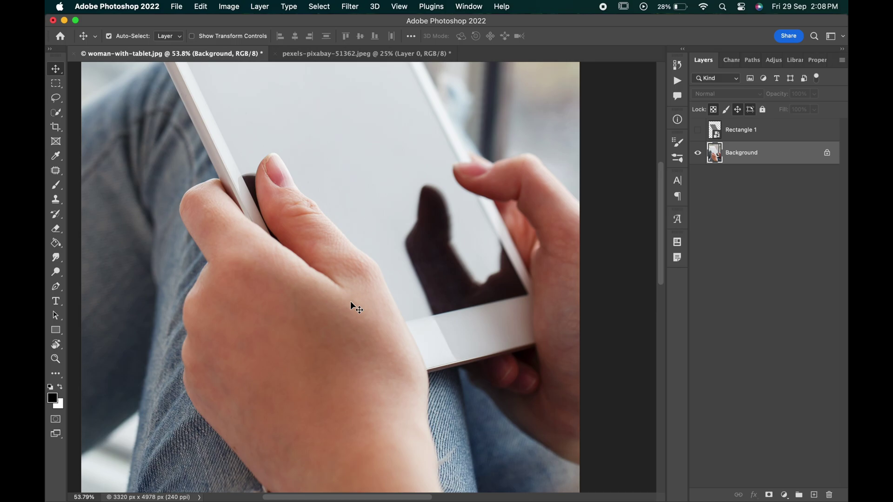
click(55, 113)
click(106, 122)
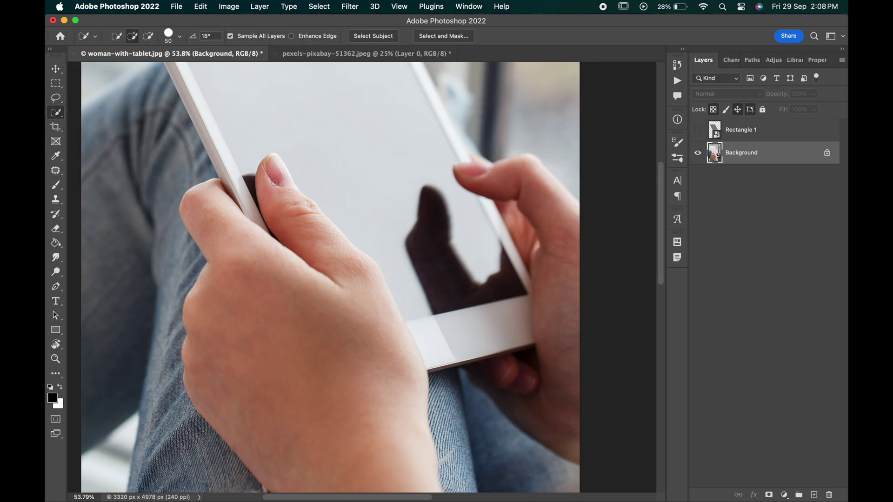
mouse_move(275, 181)
mouse_down()
mouse_move(338, 250)
mouse_move(228, 235)
mouse_move(290, 245)
mouse_move(270, 223)
mouse_up()
key(alt)
mouse_move(361, 259)
mouse_down()
mouse_move(379, 275)
mouse_move(399, 326)
mouse_up()
alt+click(408, 267)
scroll(379, 152, right, 4)
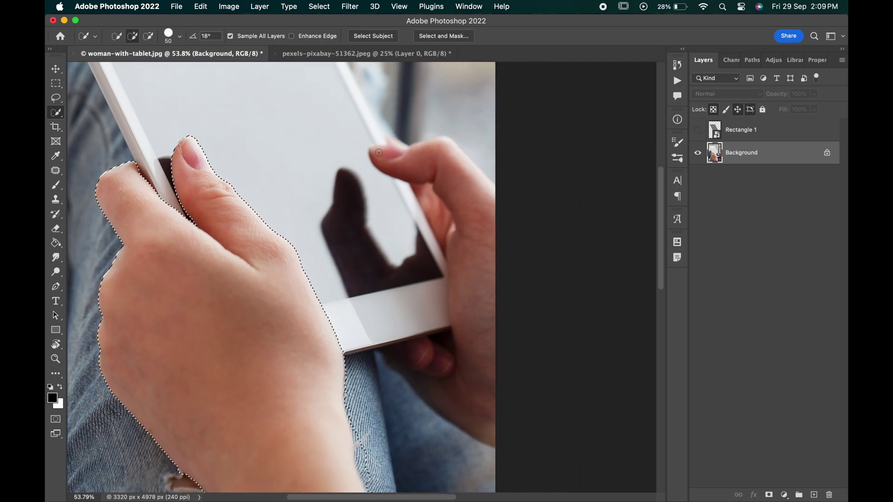
mouse_move(379, 153)
mouse_down()
mouse_move(409, 153)
mouse_move(425, 138)
mouse_up()
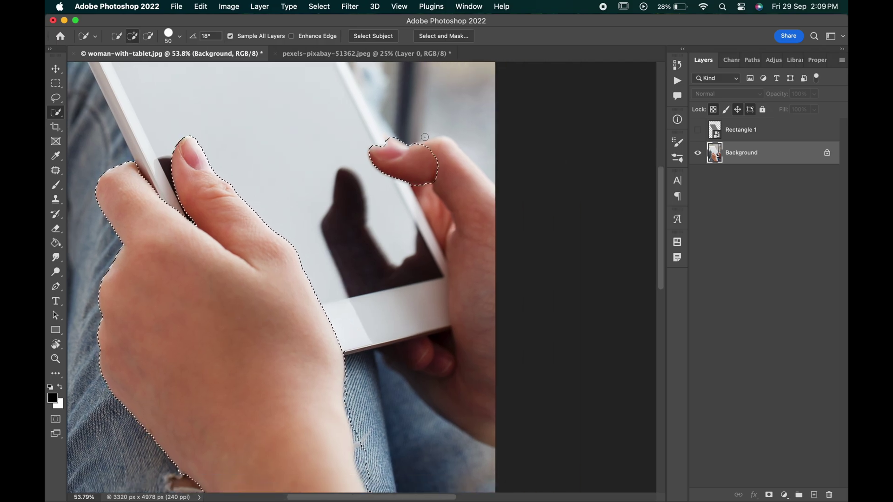
Invert the hand selection, show the Rectangle 1 layer again, and add a layer mask to it from the selection
scroll(425, 137, down, 3)
scroll(431, 140, left, 4)
scroll(435, 144, down, 3)
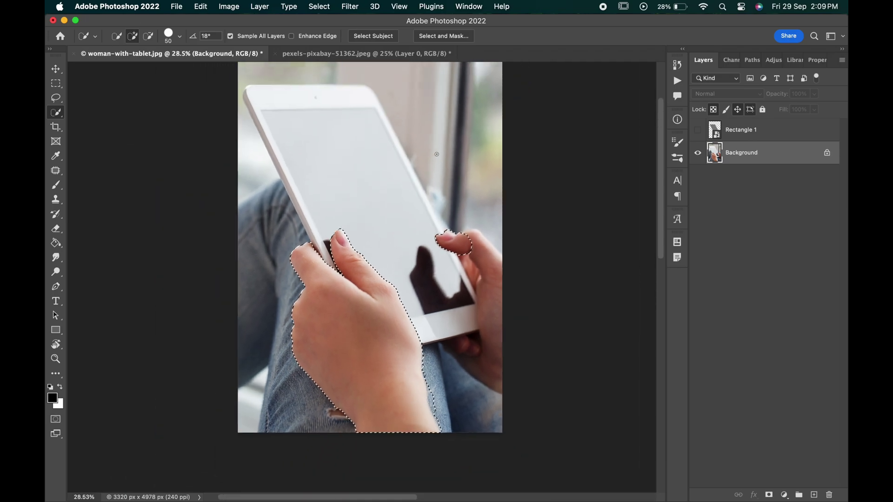
click(327, 8)
click(342, 54)
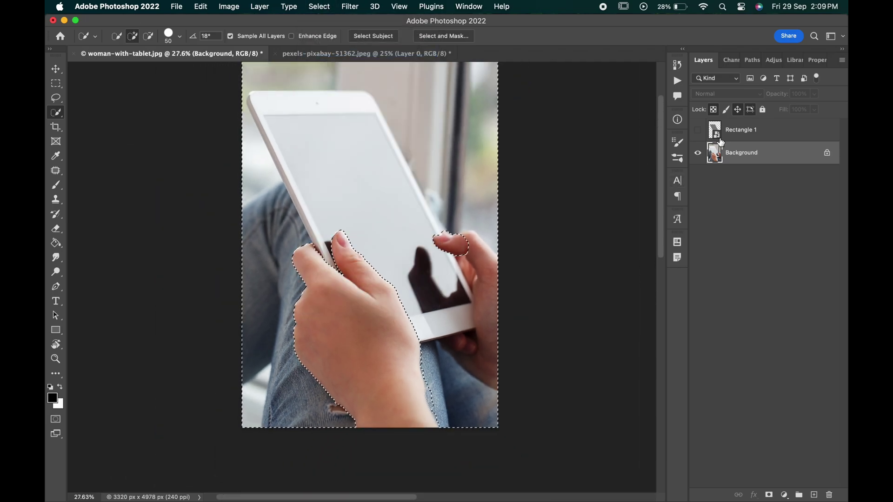
click(698, 130)
click(750, 132)
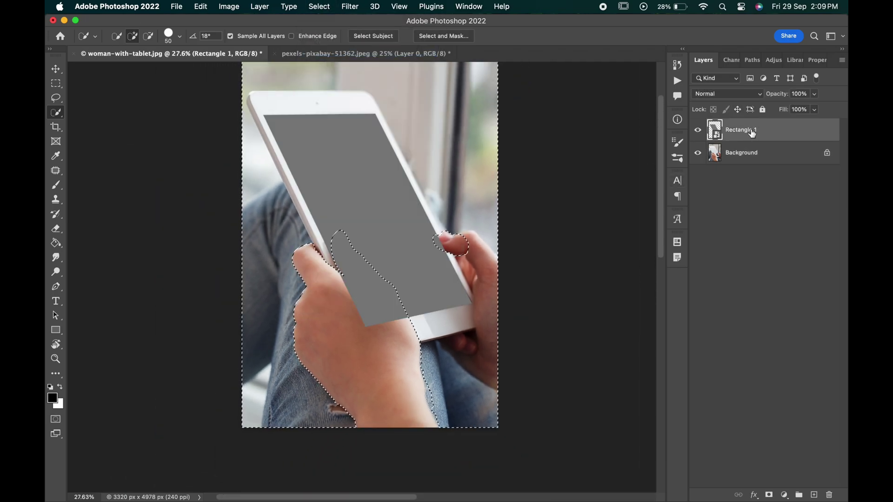
click(768, 496)
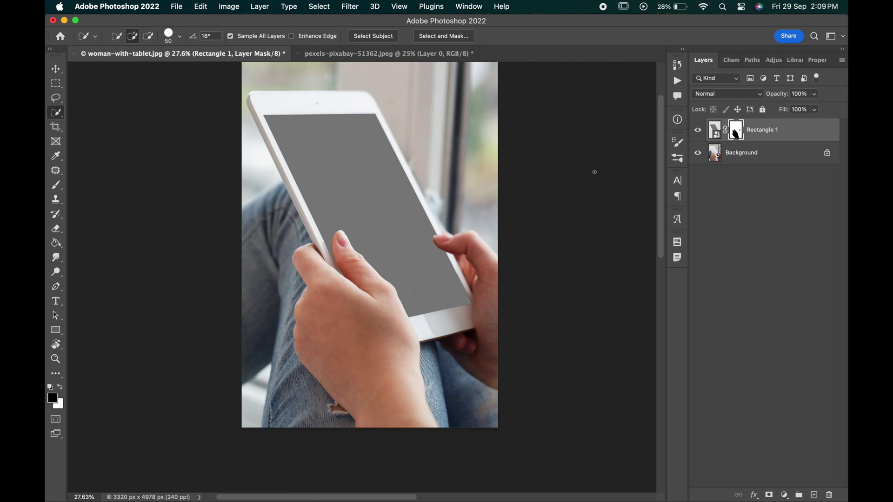
Duplicate the Background layer, place the copy above Rectangle 1, and convert it to a smart object
click(754, 160)
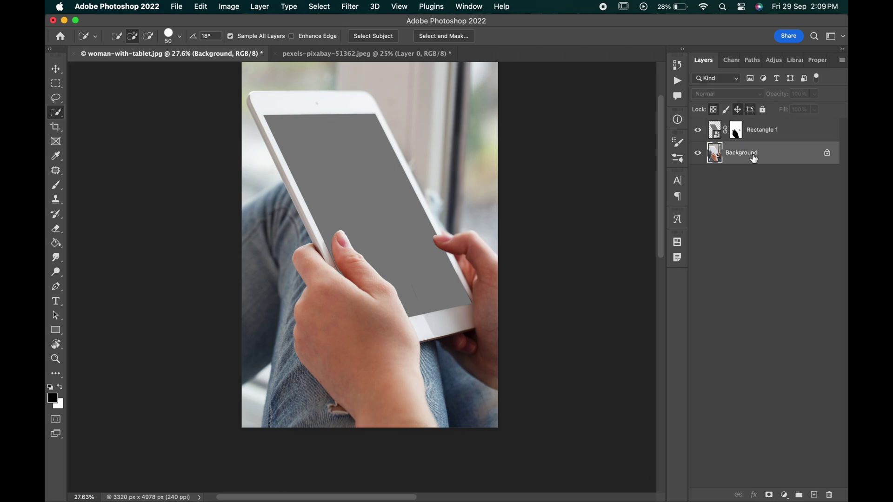
key(super+j)
drag(754, 158, 754, 133)
right_click(754, 132)
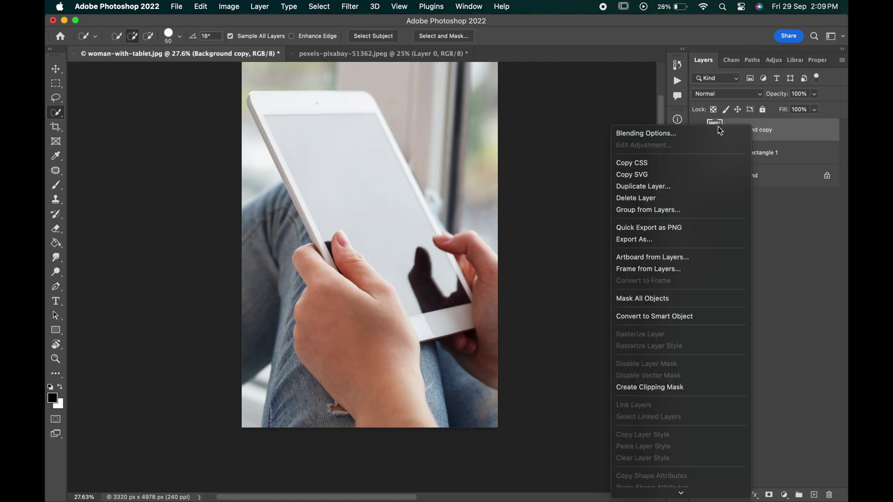
click(676, 318)
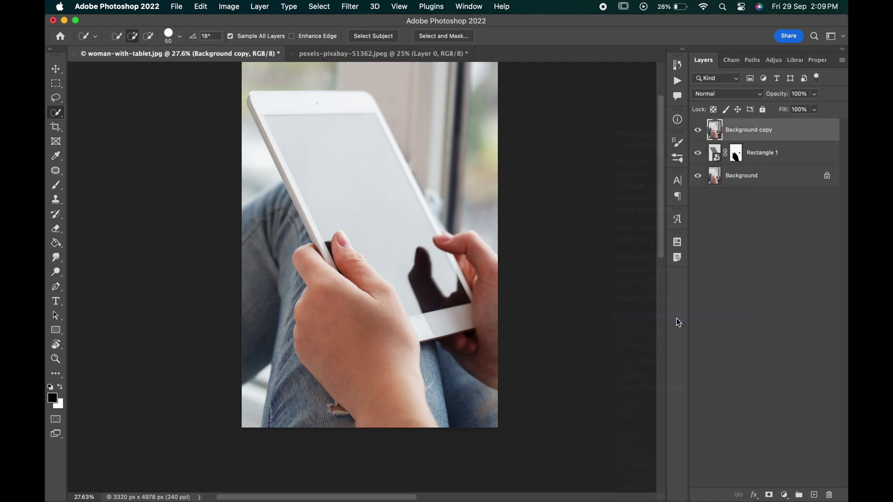
Clip the Background copy layer to Rectangle 1 and set its blend mode to Screen
right_click(756, 136)
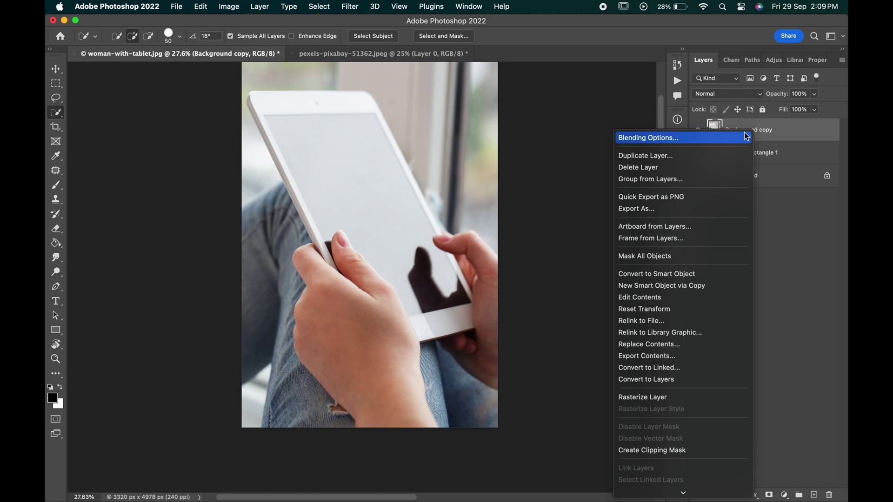
click(663, 450)
click(737, 95)
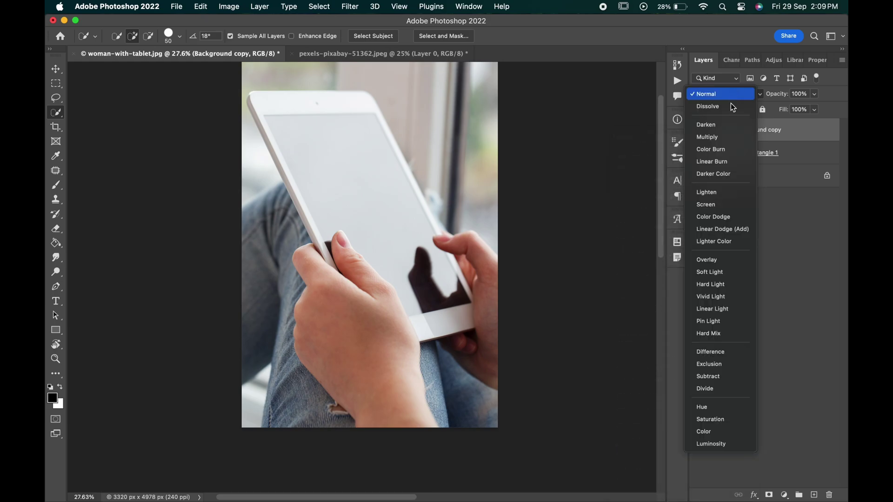
click(719, 205)
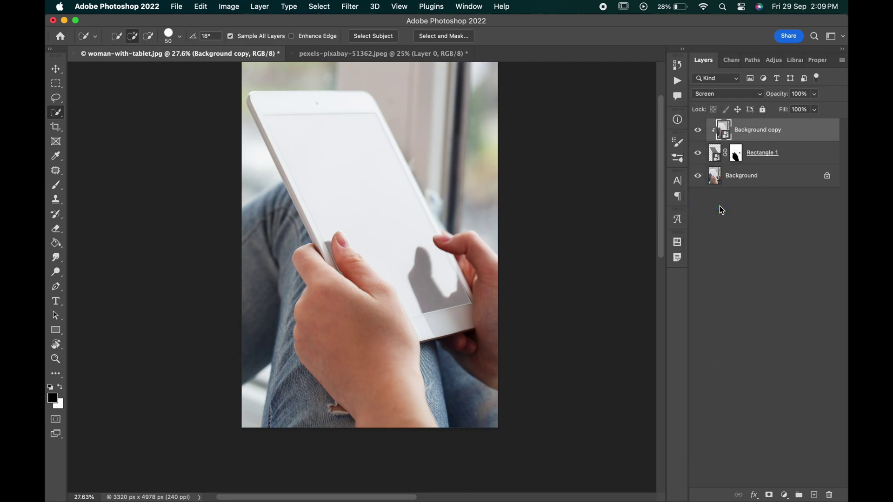
Apply a Curves adjustment to the Background copy that moves the black point inward to darken the screen reflections
click(229, 7)
mouse_move(235, 42)
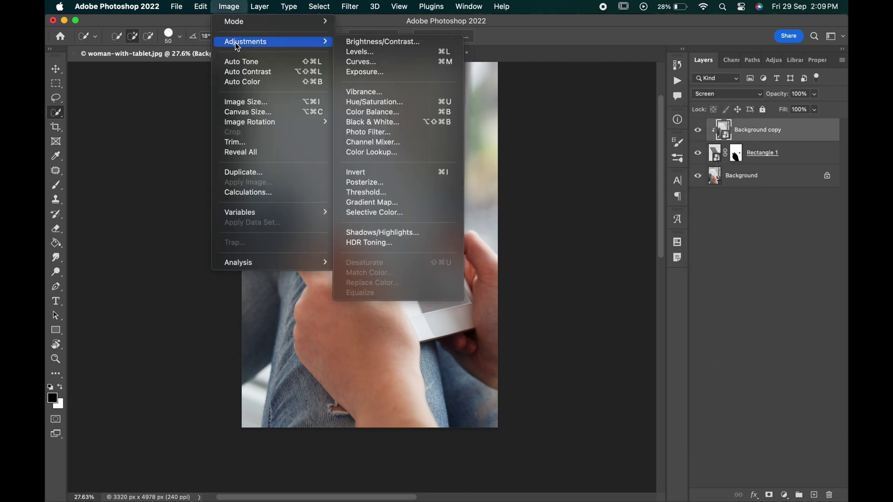
click(353, 62)
drag(491, 274, 520, 282)
click(772, 92)
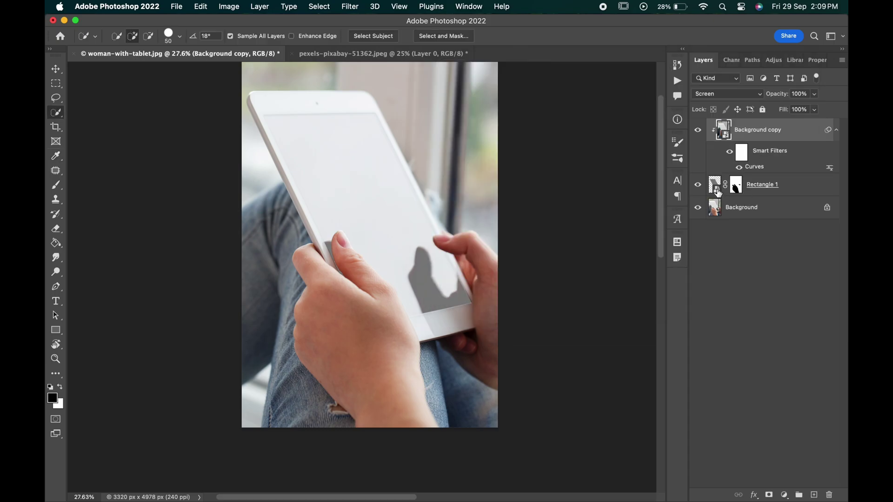
Open the contents of the Rectangle 1 smart object and copy the leaf picture from pexels-pixabay-51362.jpeg
double_click(717, 190)
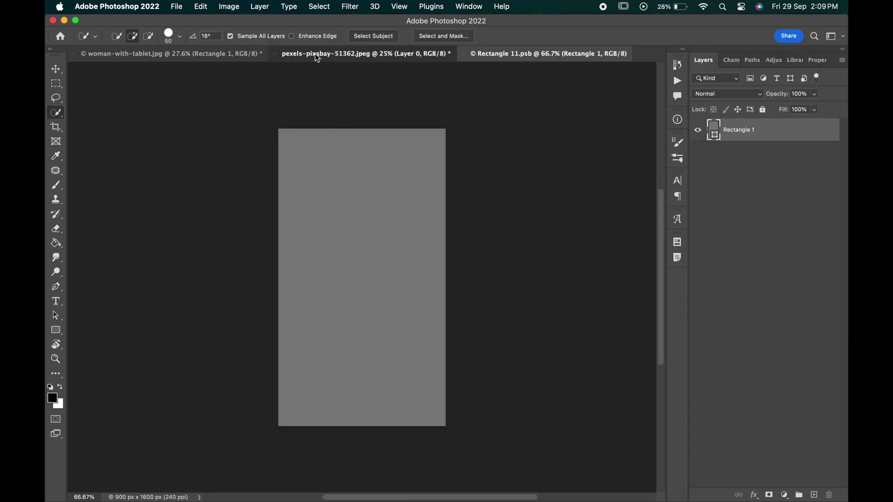
click(314, 54)
click(200, 7)
click(206, 93)
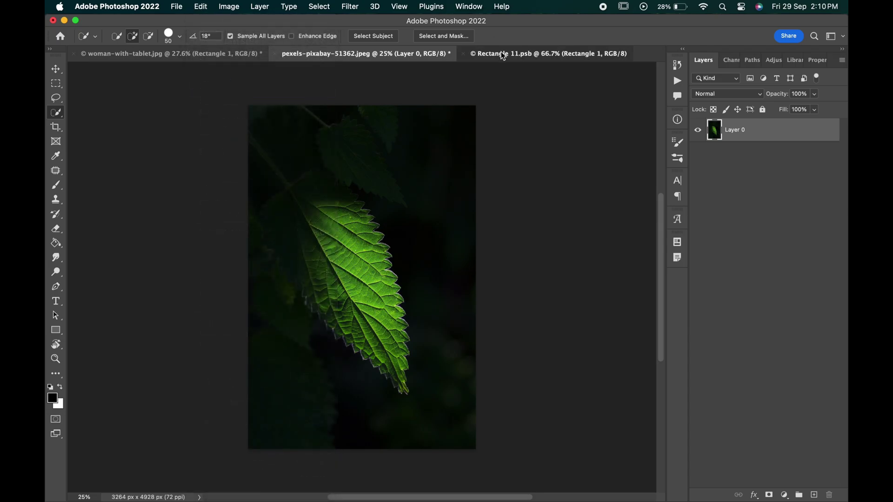
Paste the leaf picture into Rectangle 11.psb, scale it down to cover the canvas, and position the leaf within it
click(548, 54)
click(200, 7)
click(210, 113)
key(super+t)
scroll(211, 115, down, 10)
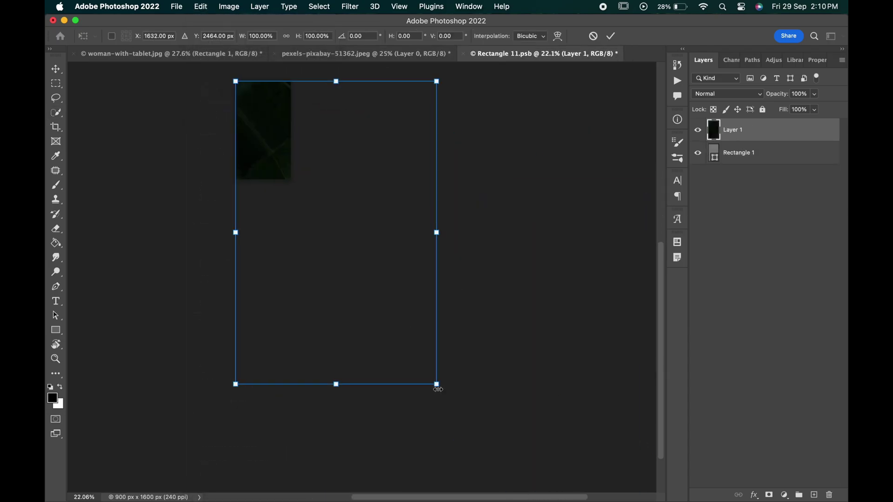
drag(437, 385, 298, 186)
key(Return)
scroll(298, 188, up, 10)
click(55, 69)
mouse_move(379, 197)
mouse_down()
mouse_move(362, 196)
mouse_move(373, 197)
mouse_up()
Save the smart object contents and return to woman-with-tablet.jpg to check the leaf on the tablet screen
click(178, 7)
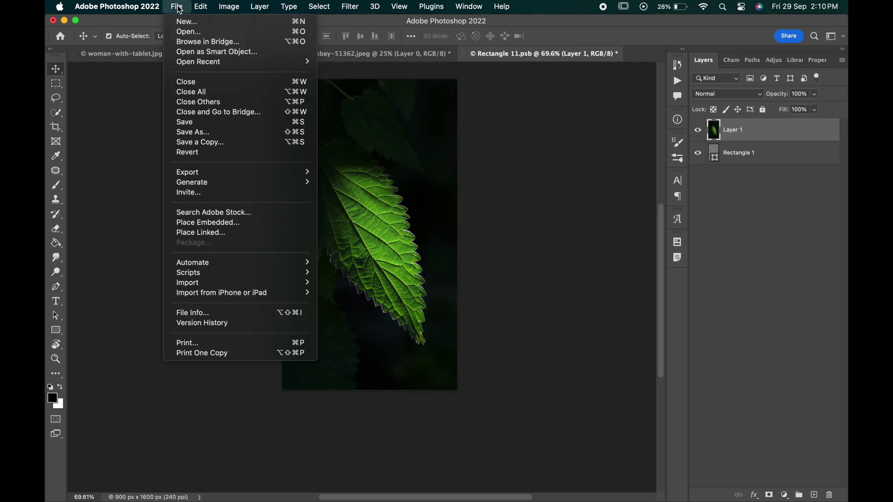
click(185, 122)
click(194, 53)
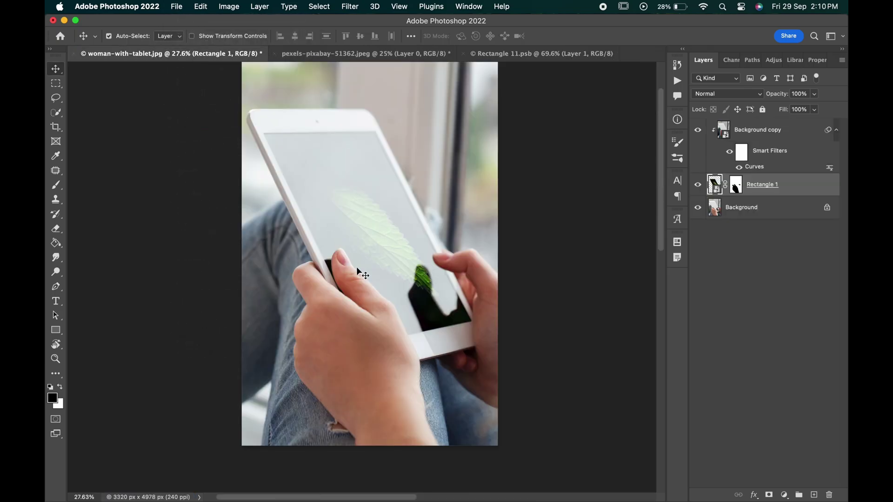
scroll(359, 272, up, 5)
scroll(362, 273, up, 2)
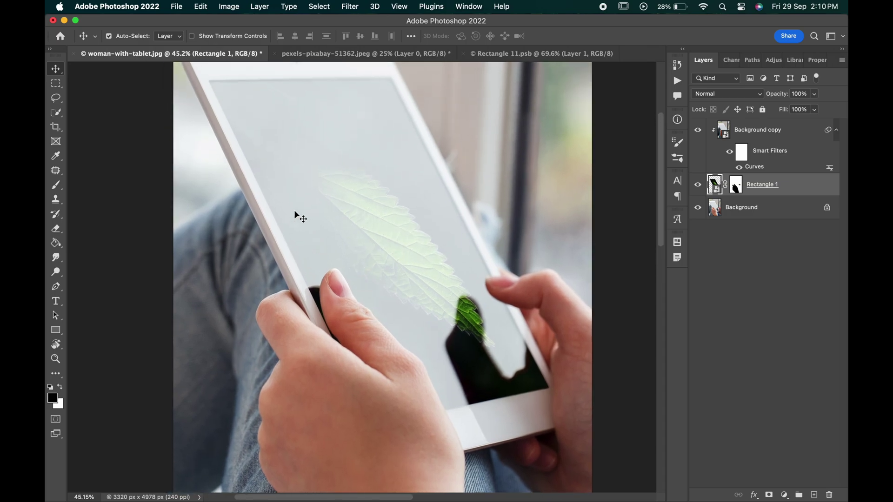
scroll(324, 289, down, 3)
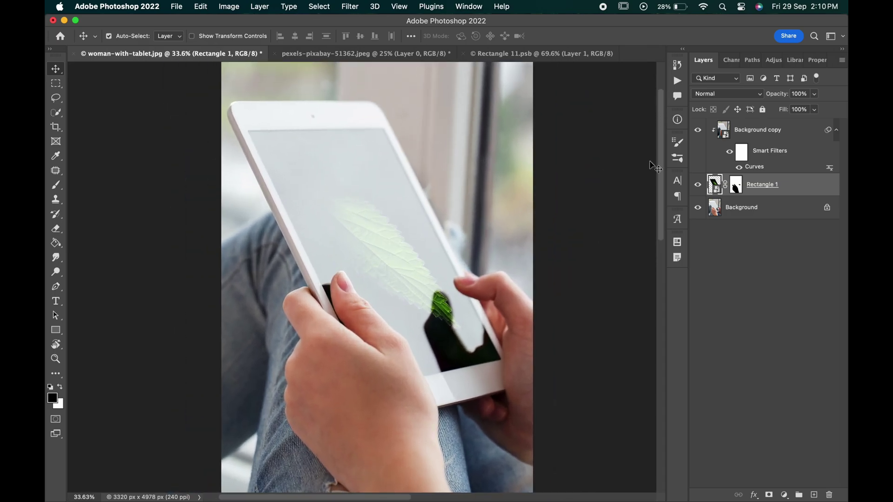
Edit the Background copy's Curves smart filter, moving the black point to input 165 and output 0
double_click(754, 167)
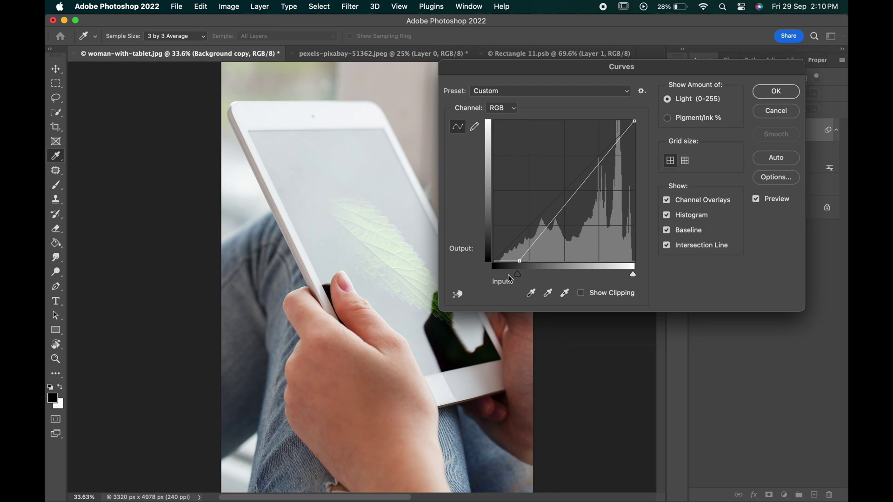
drag(519, 276, 583, 277)
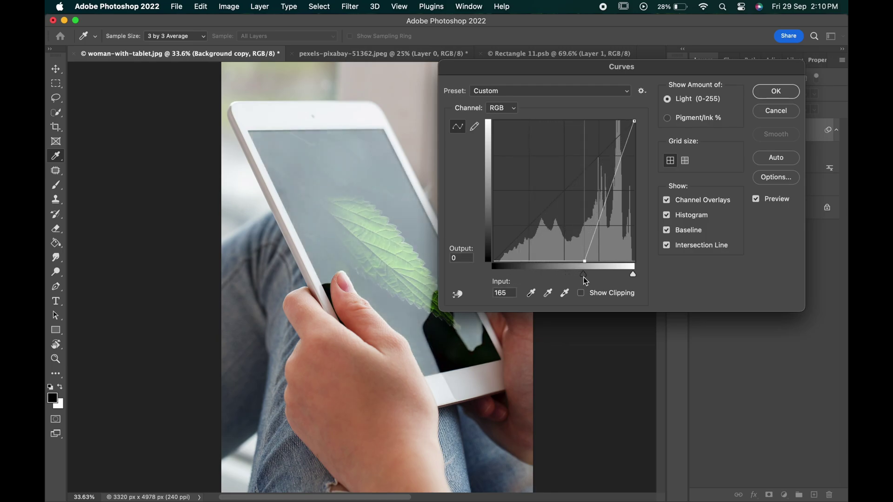
click(769, 91)
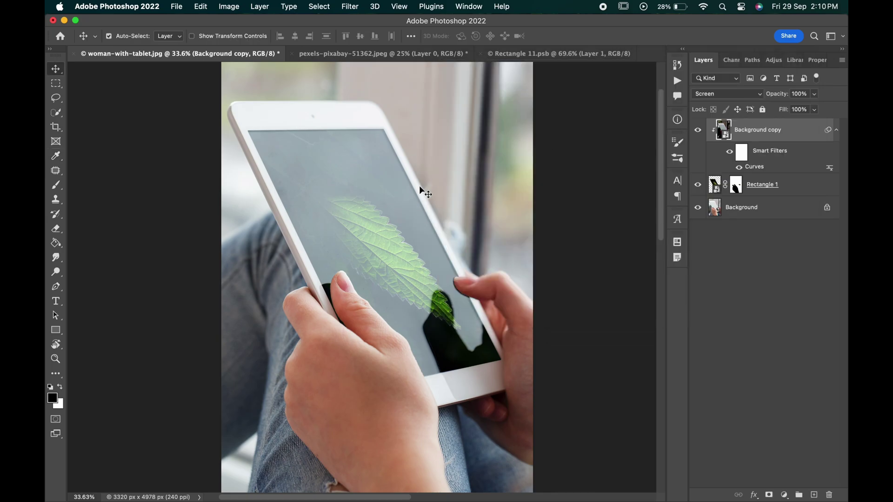
Compare the tablet screen with the original photo by hiding and showing the Rectangle 1 layer
scroll(419, 186, up, 5)
scroll(378, 124, up, 4)
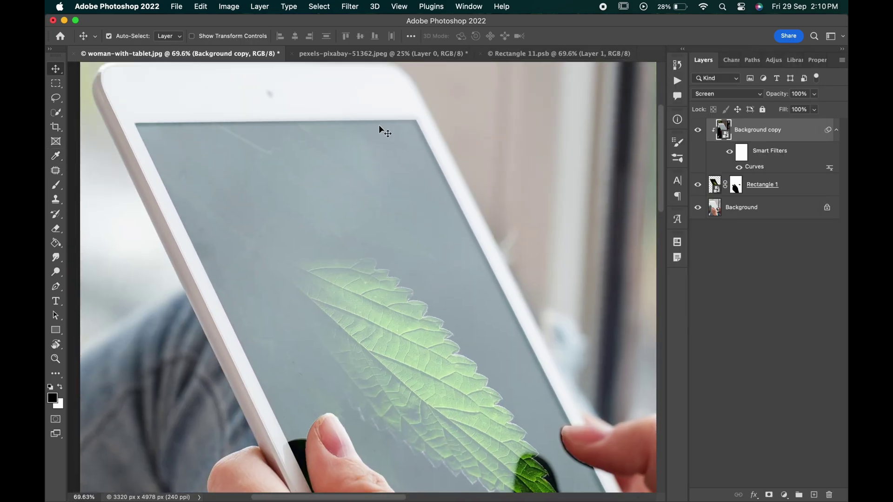
click(698, 186)
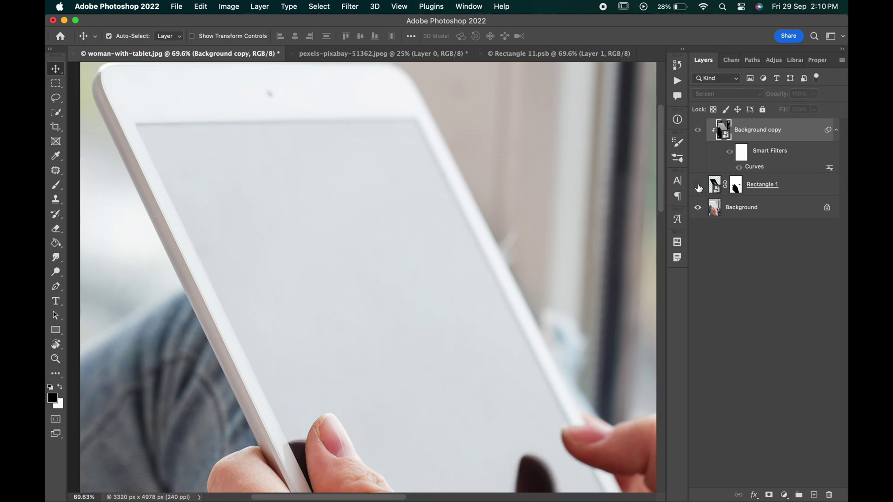
scroll(428, 328, down, 12)
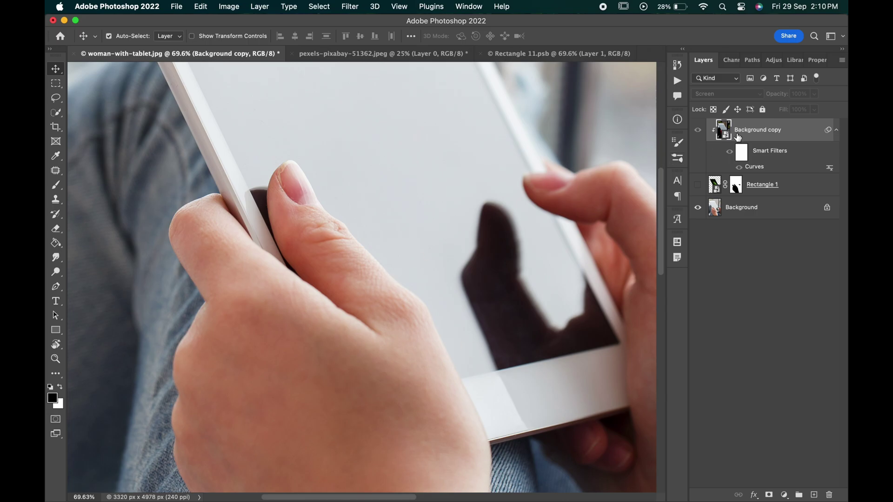
click(698, 185)
scroll(428, 217, down, 6)
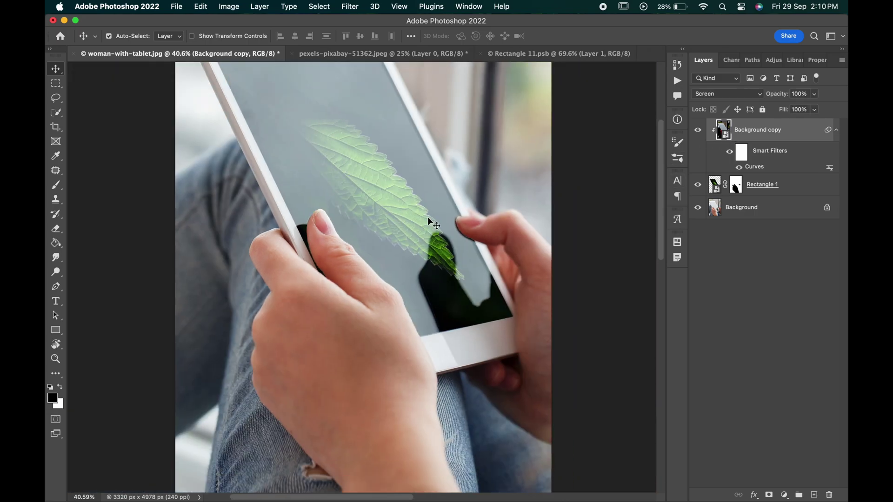
Start a Tilt-Shift blur on the Rectangle 1 layer and angle its focus band diagonally across the tablet
click(796, 190)
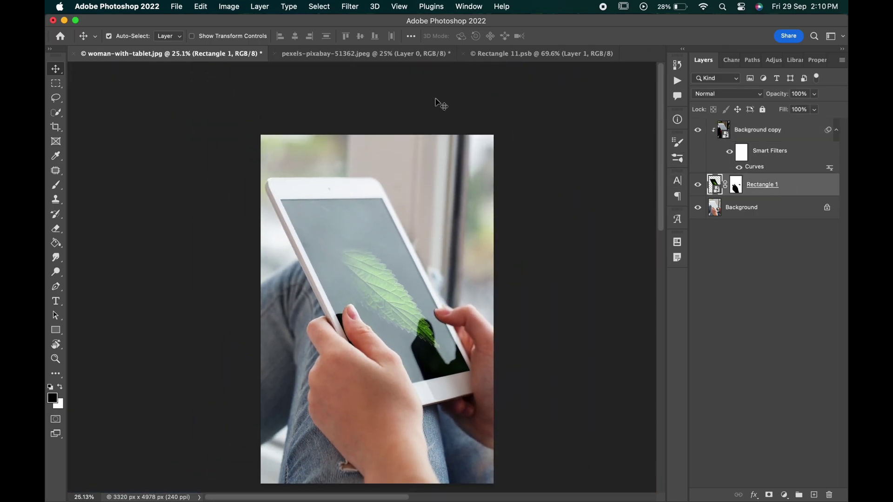
click(353, 7)
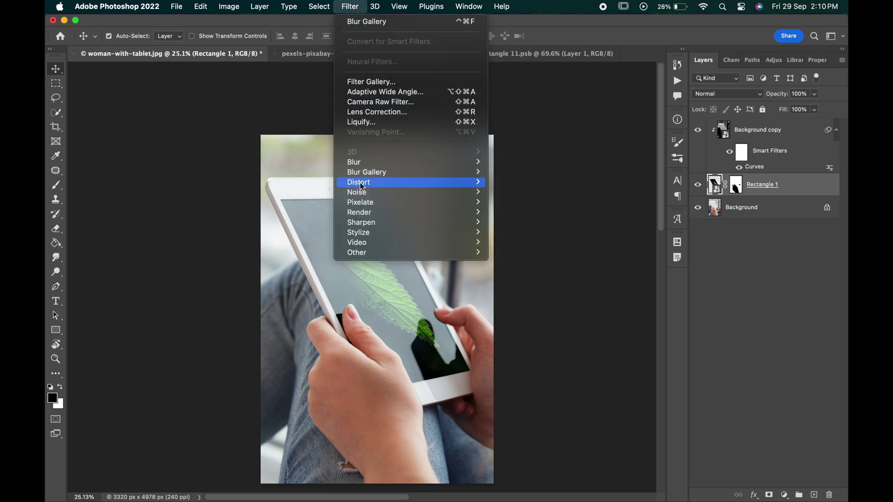
mouse_move(361, 173)
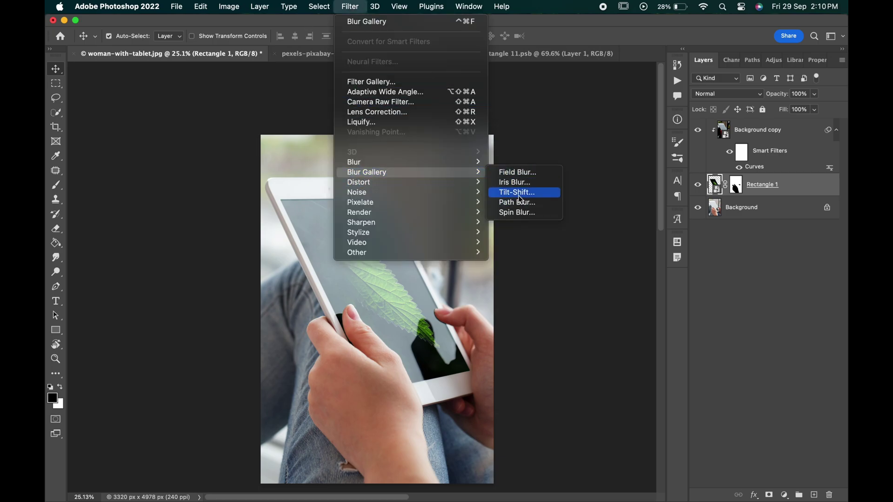
click(517, 192)
drag(381, 200, 401, 204)
mouse_move(381, 234)
mouse_down()
mouse_move(380, 223)
mouse_move(381, 237)
mouse_up()
drag(369, 270, 342, 315)
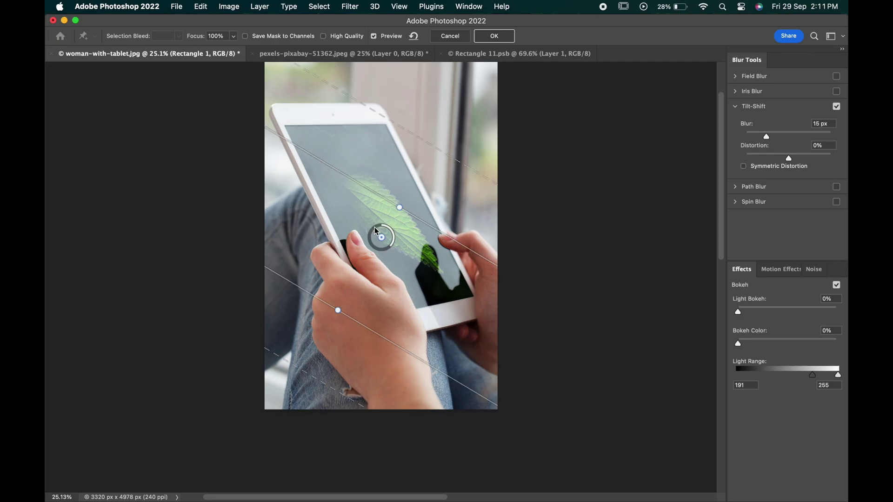
Refine the Tilt-Shift band's position and angle over the tablet screen, set the blur to 18 px, and apply it
drag(381, 237, 377, 238)
drag(397, 208, 397, 210)
drag(387, 247, 380, 252)
drag(398, 210, 392, 208)
drag(377, 238, 393, 221)
scroll(384, 271, up, 3)
drag(384, 272, 380, 293)
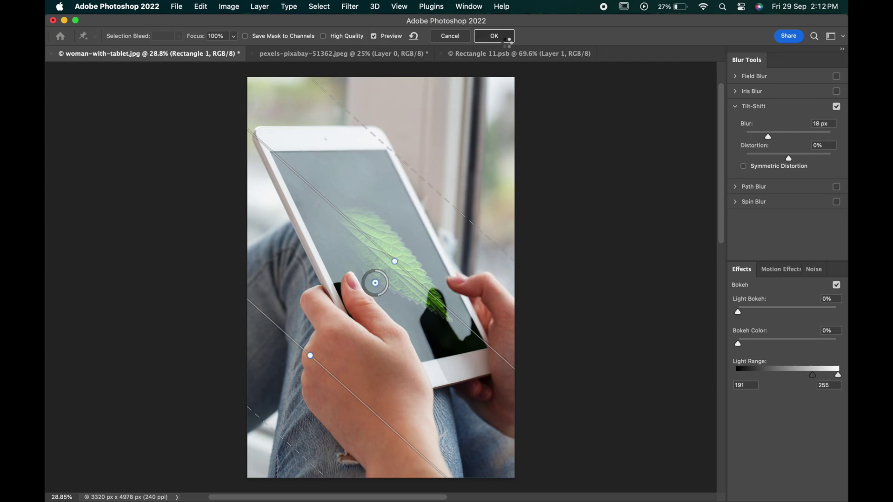
click(508, 36)
Compare the finished mockup with the original photo by toggling every layer except Background
alt+click(698, 239)
alt+click(698, 239)
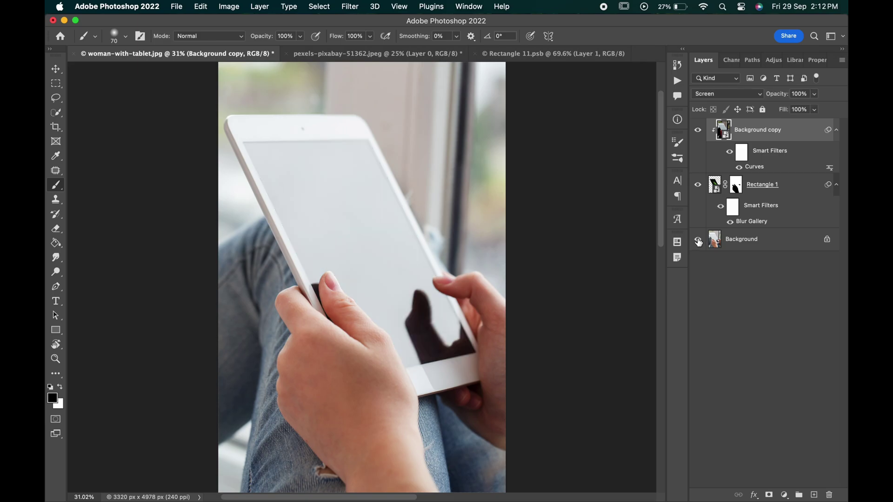
alt+click(698, 240)
alt+click(698, 240)
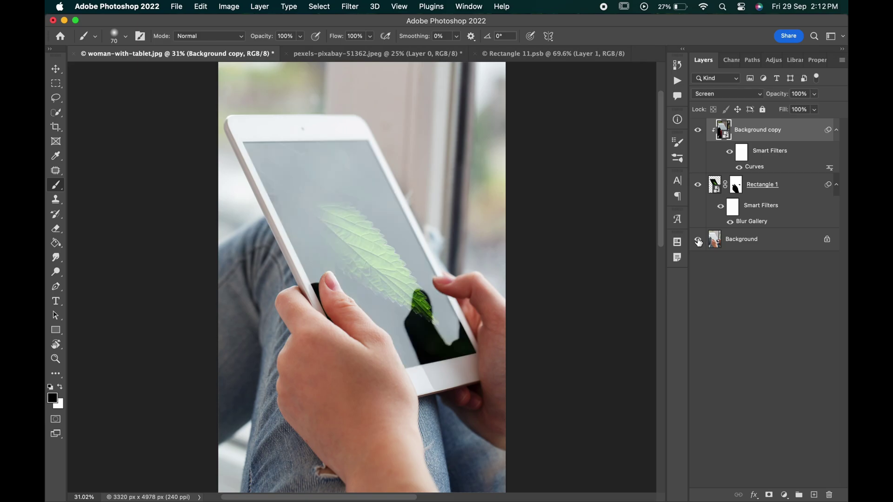